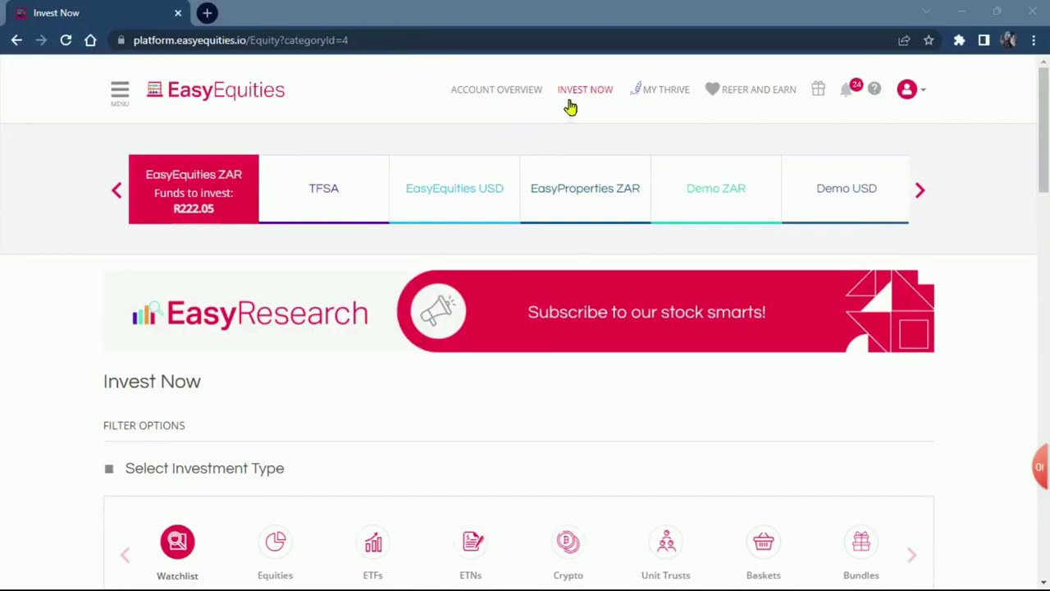
# Search the Invest Now equities for "pur" and open the Purple Group Limited (PPE) buy page.
pyautogui.click(597, 96)
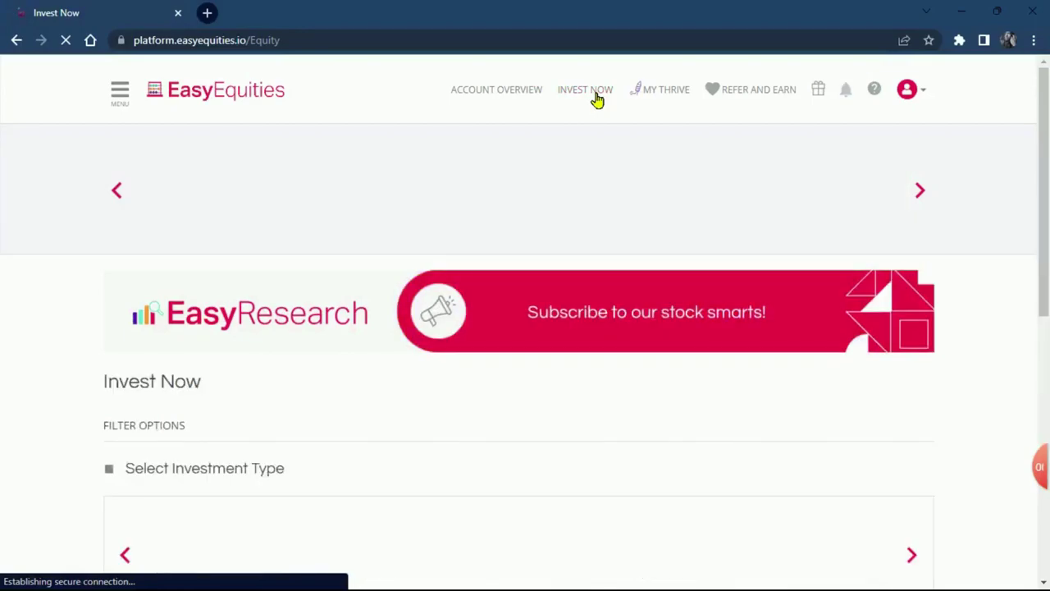
pyautogui.scroll(-4, 527, 218)
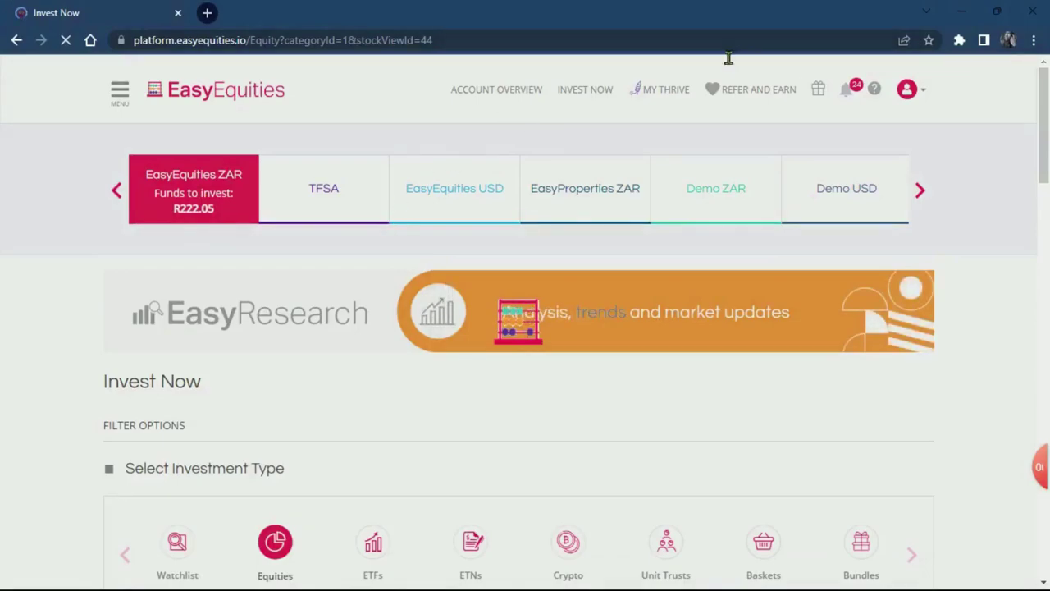
pyautogui.scroll(-5, 457, 333)
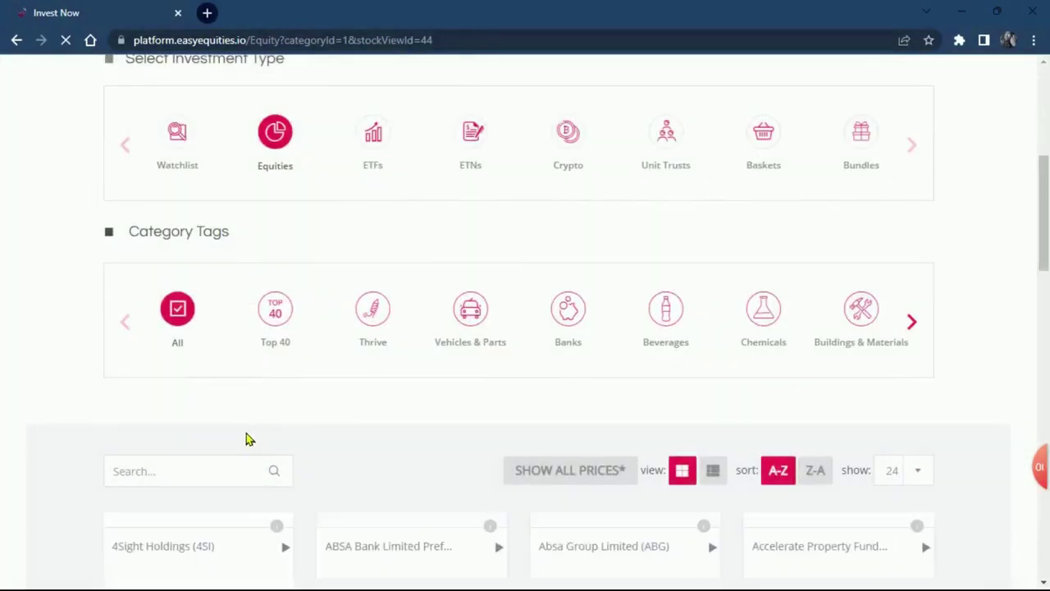
pyautogui.click(233, 469)
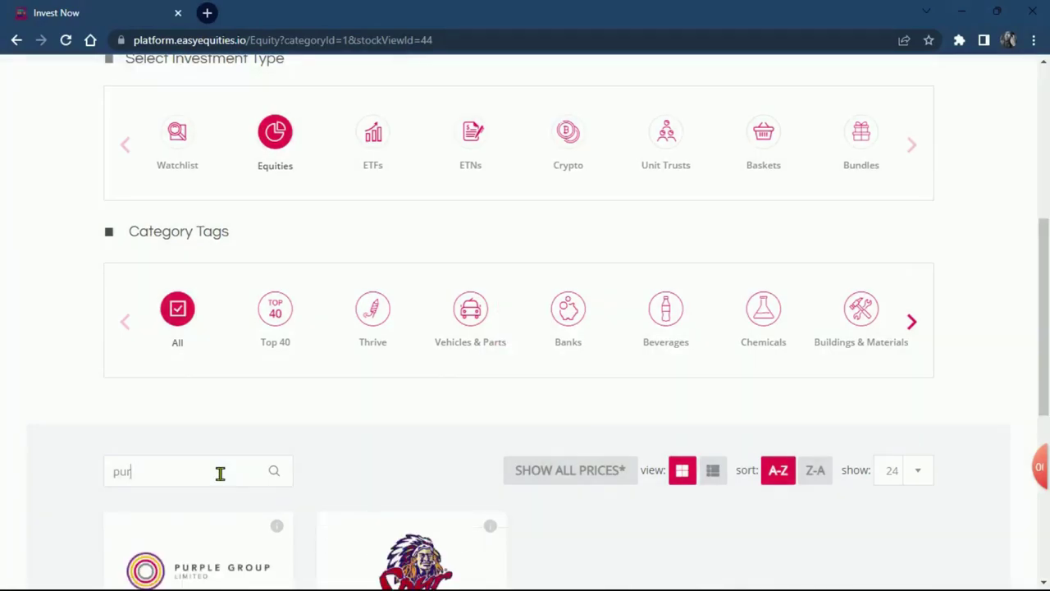
pyautogui.scroll(-5, 269, 410)
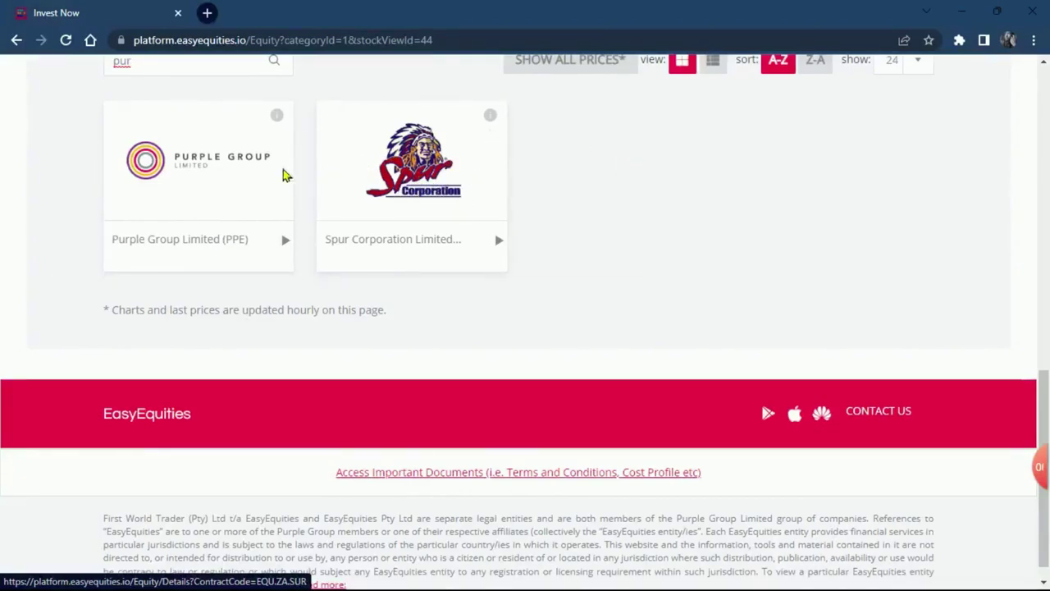
pyautogui.click(225, 171)
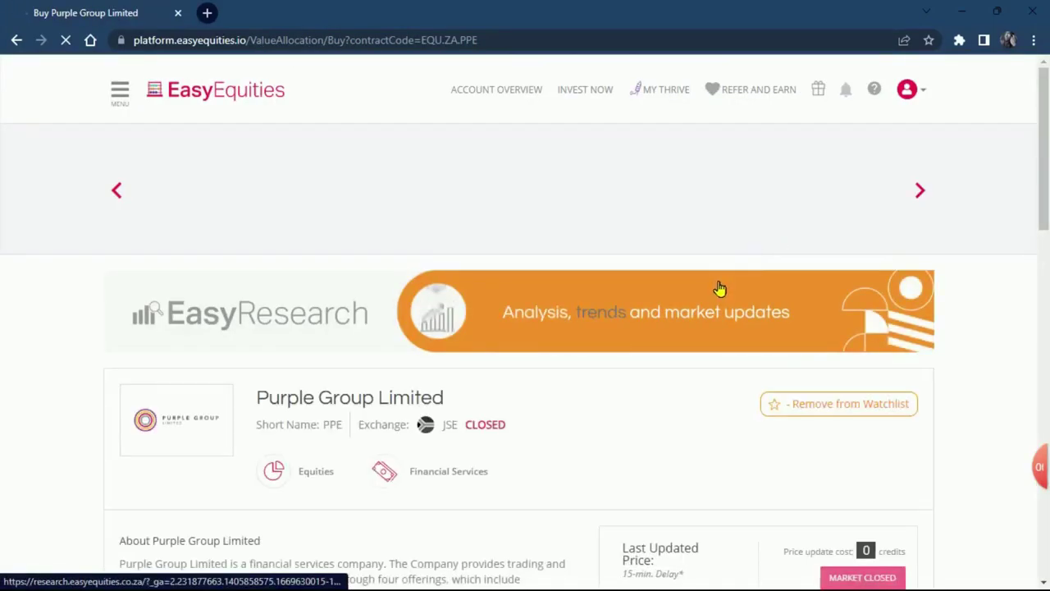
# Examine the Purple Group Limited price chart, the bid, ask and last prices, and the investment amount and share fields.
pyautogui.scroll(-3, 719, 288)
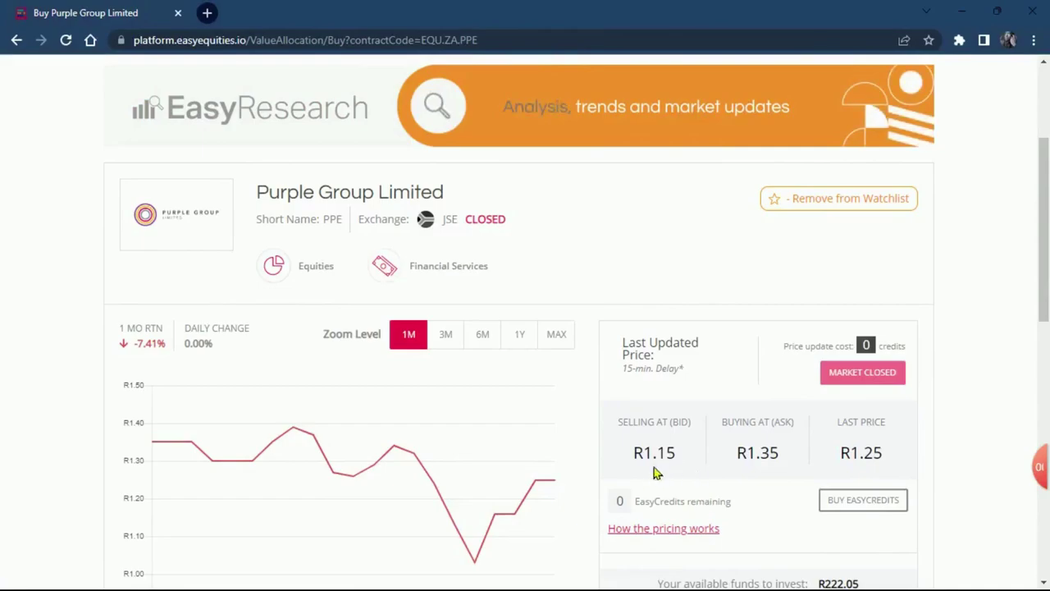
pyautogui.scroll(-3, 752, 456)
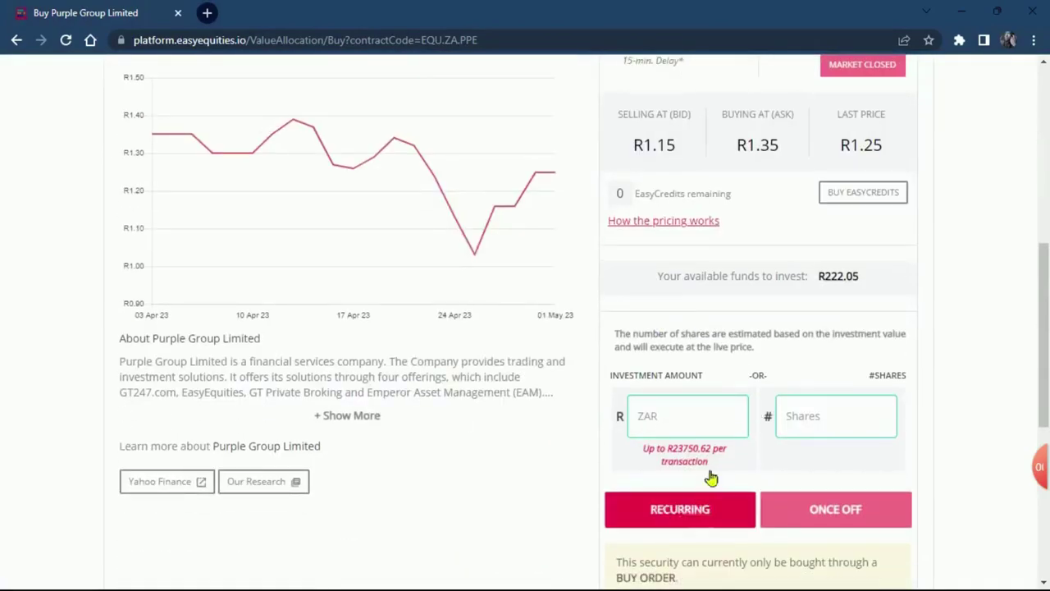
pyautogui.scroll(3, 711, 478)
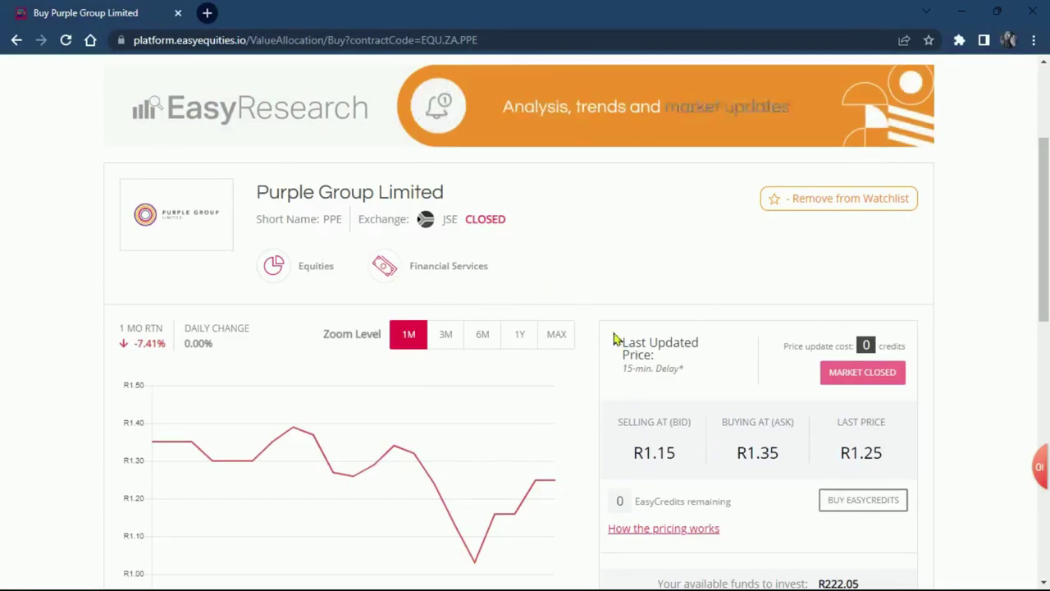
pyautogui.scroll(-4, 741, 421)
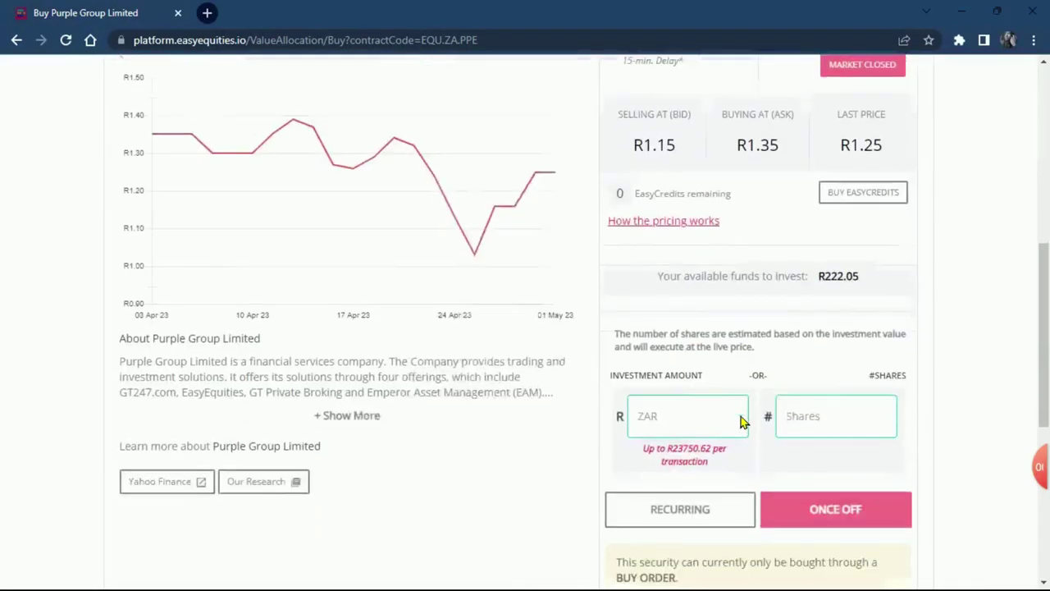
pyautogui.scroll(3, 799, 417)
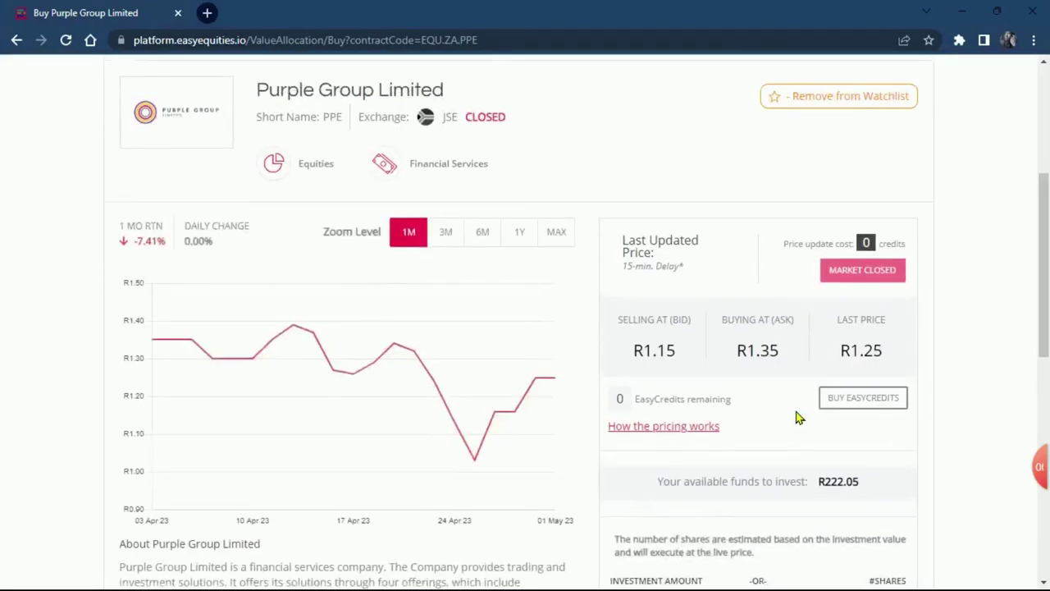
pyautogui.scroll(-4, 792, 401)
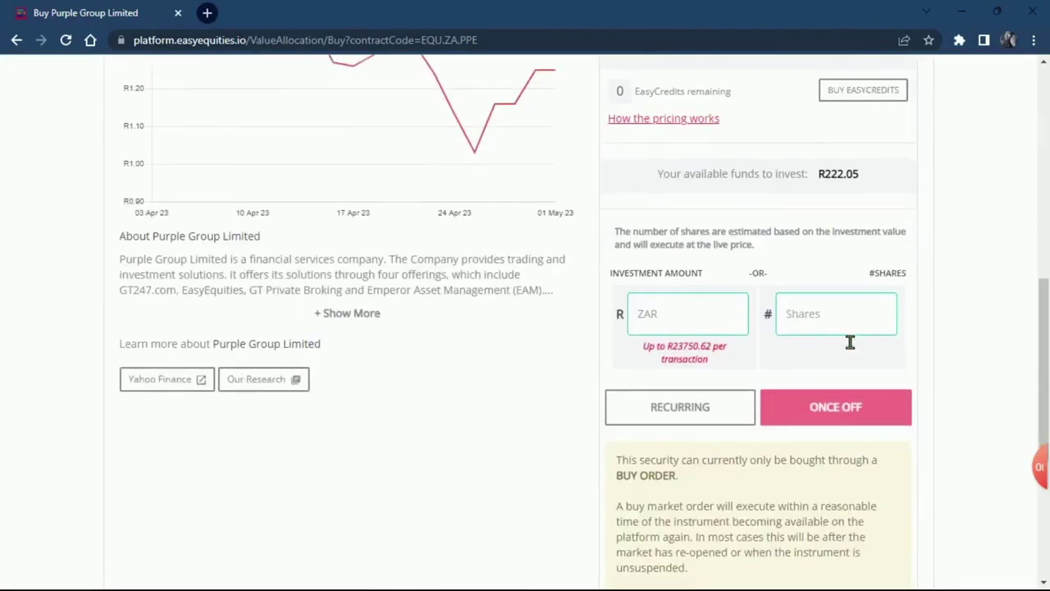
pyautogui.scroll(4, 850, 343)
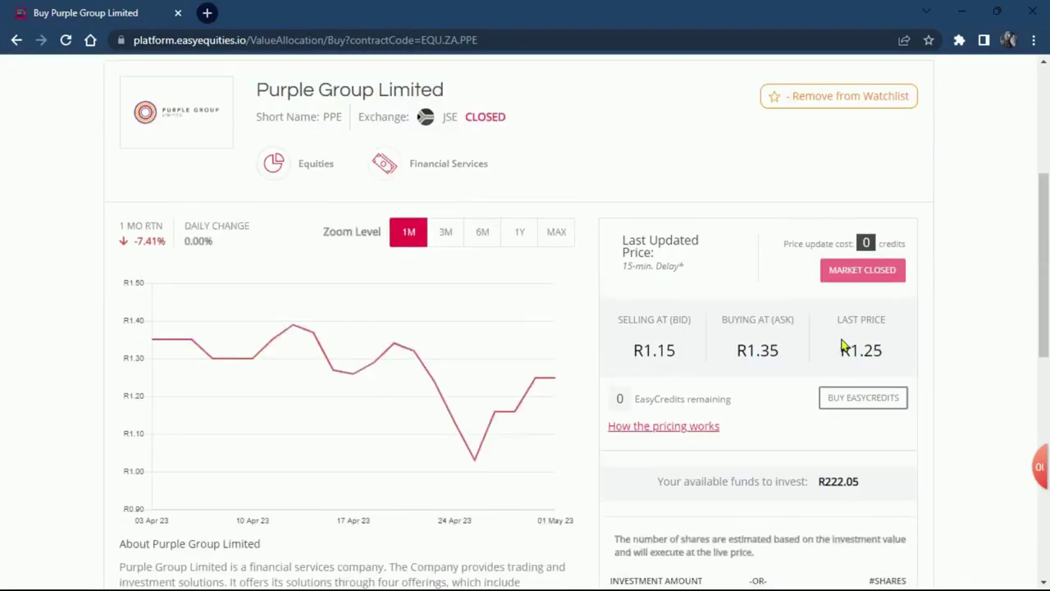
pyautogui.scroll(-4, 831, 414)
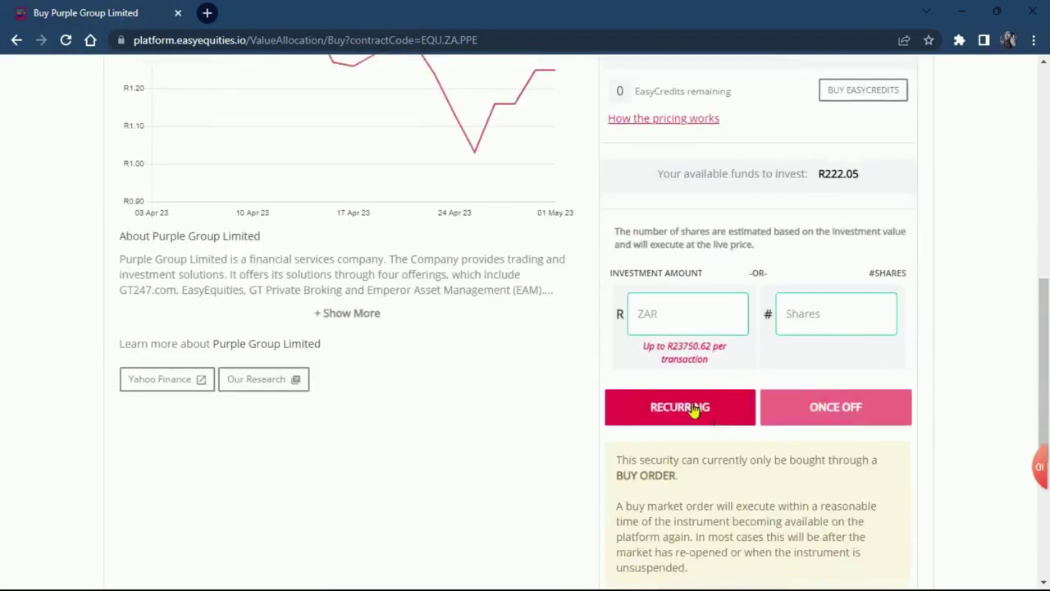
# Set the investment amount for Purple Group Limited to R50 and have the number of shares calculated.
pyautogui.doubleClick(728, 285)
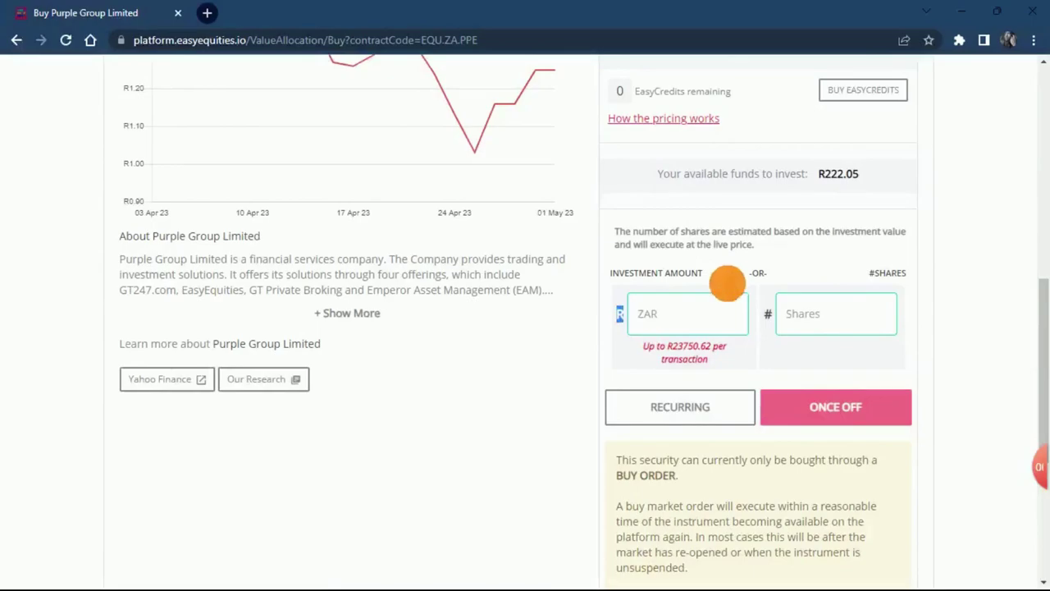
pyautogui.click(703, 310)
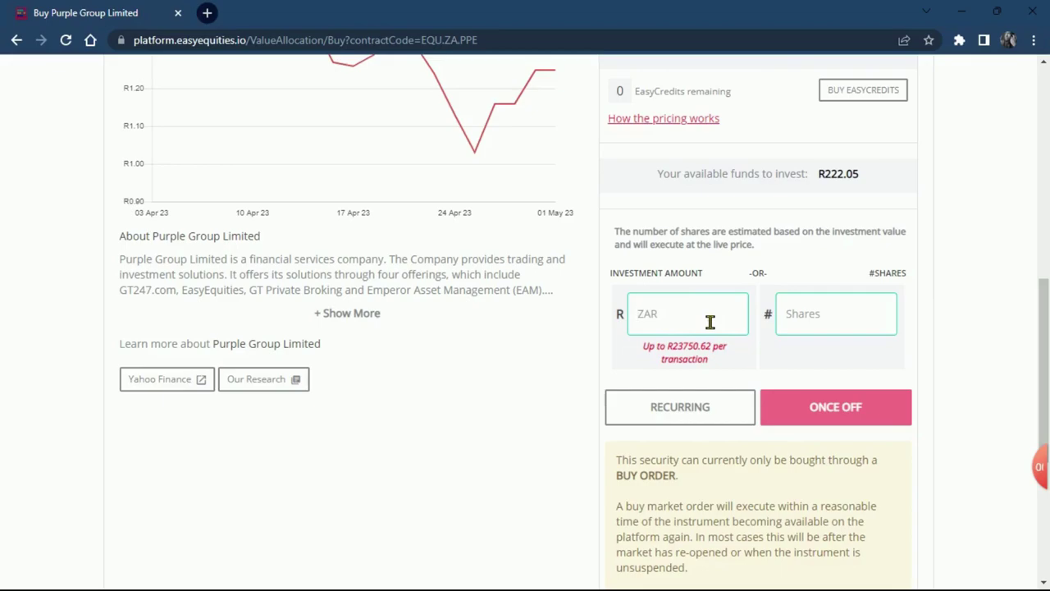
pyautogui.write('50')
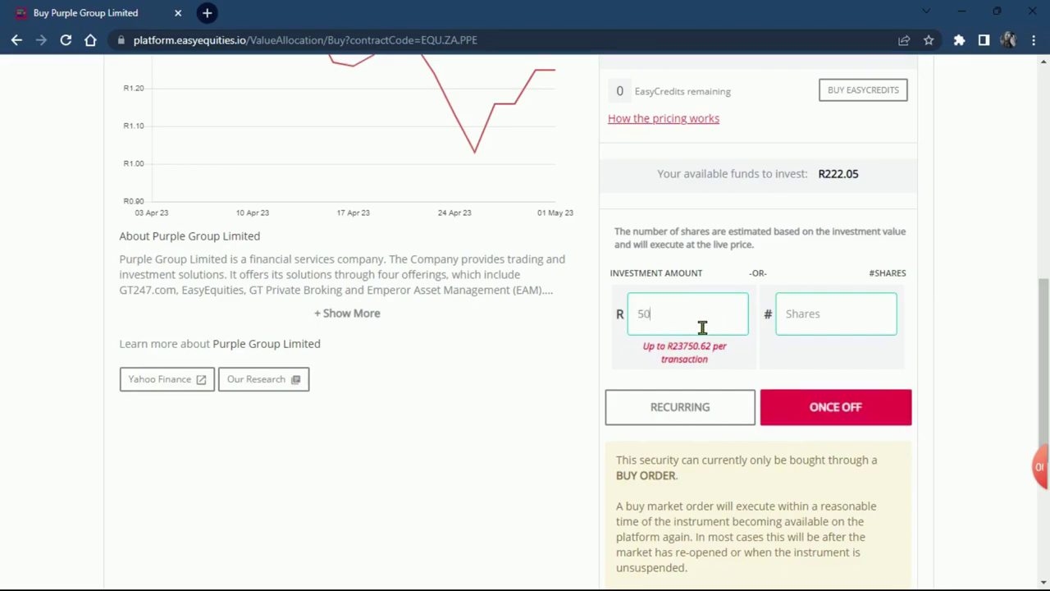
pyautogui.click(817, 315)
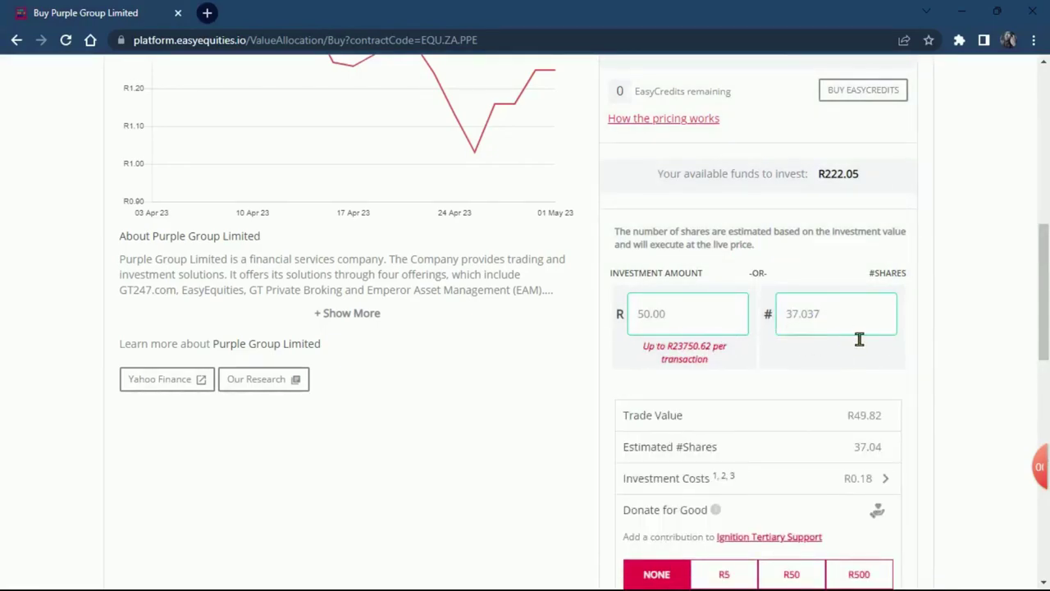
pyautogui.click(854, 337)
# Submit the R50 Purple Group Limited market order to buy at open, and check the order confirmation and remaining funds.
pyautogui.scroll(3, 863, 370)
pyautogui.scroll(-4, 853, 374)
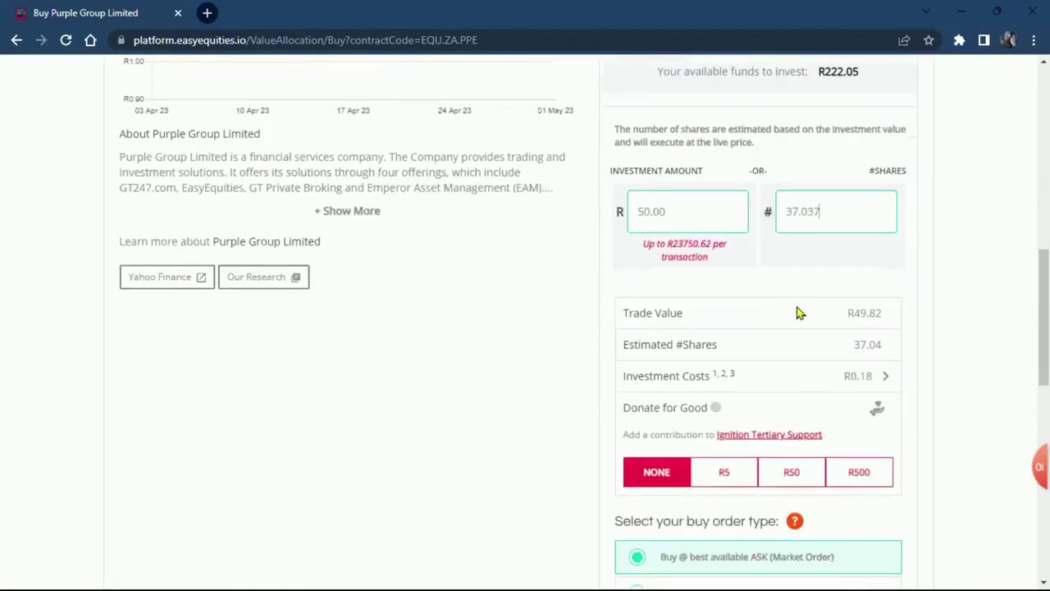
pyautogui.scroll(-5, 817, 458)
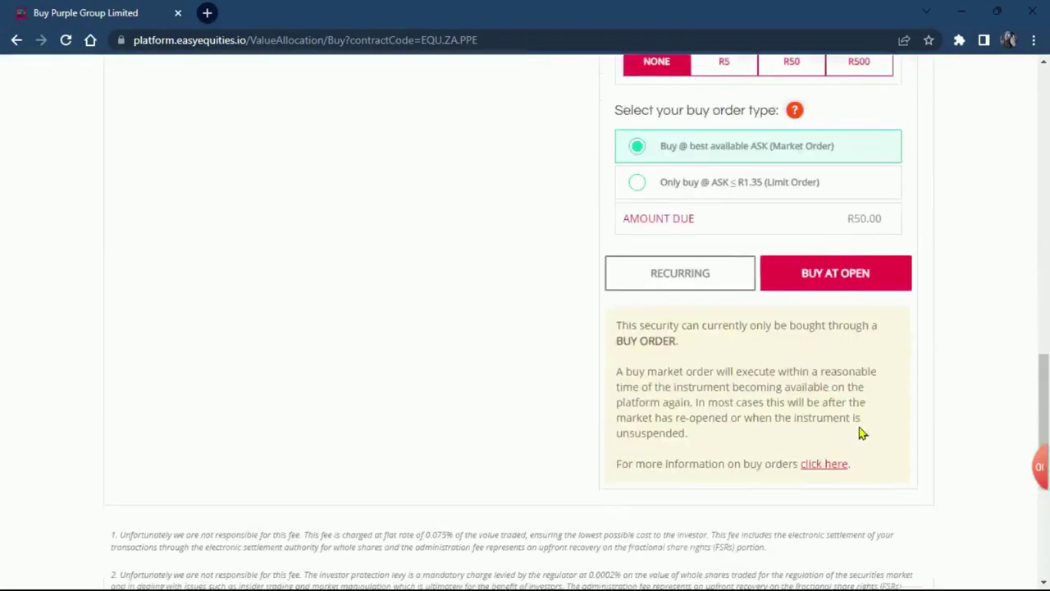
pyautogui.click(859, 276)
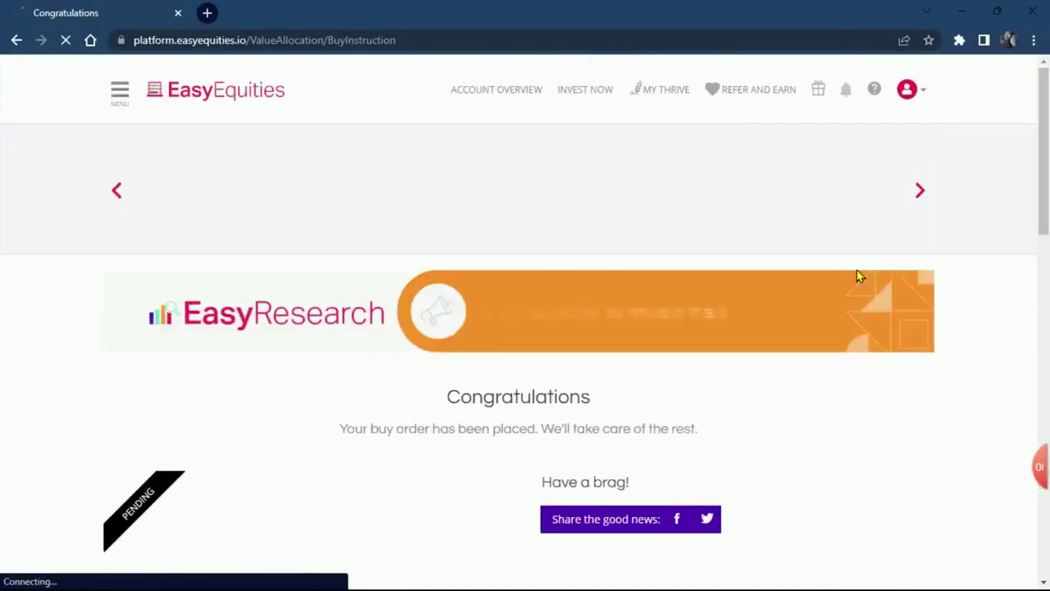
pyautogui.scroll(-4, 738, 354)
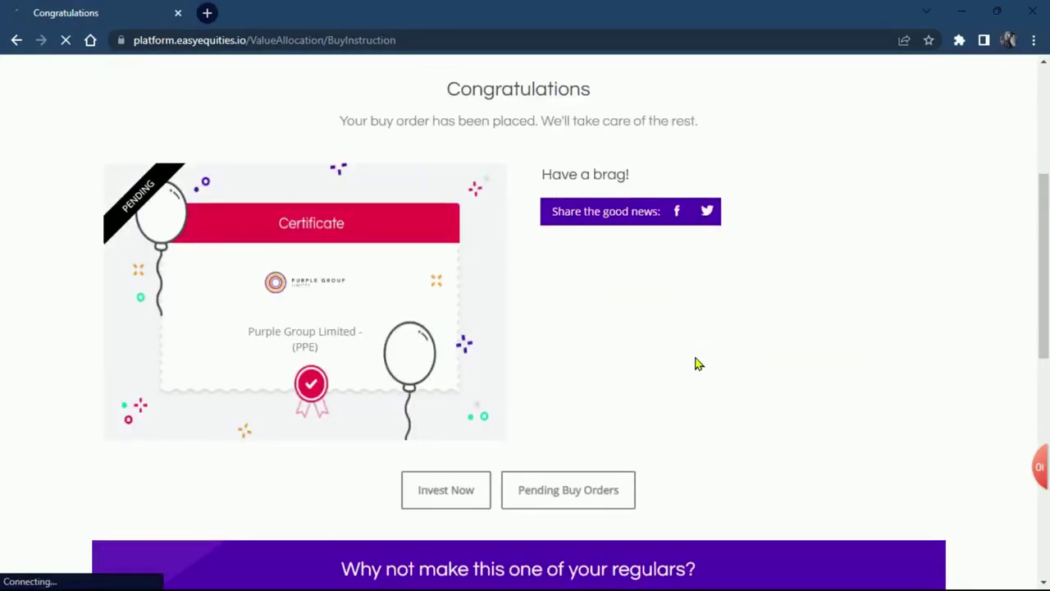
pyautogui.scroll(4, 747, 367)
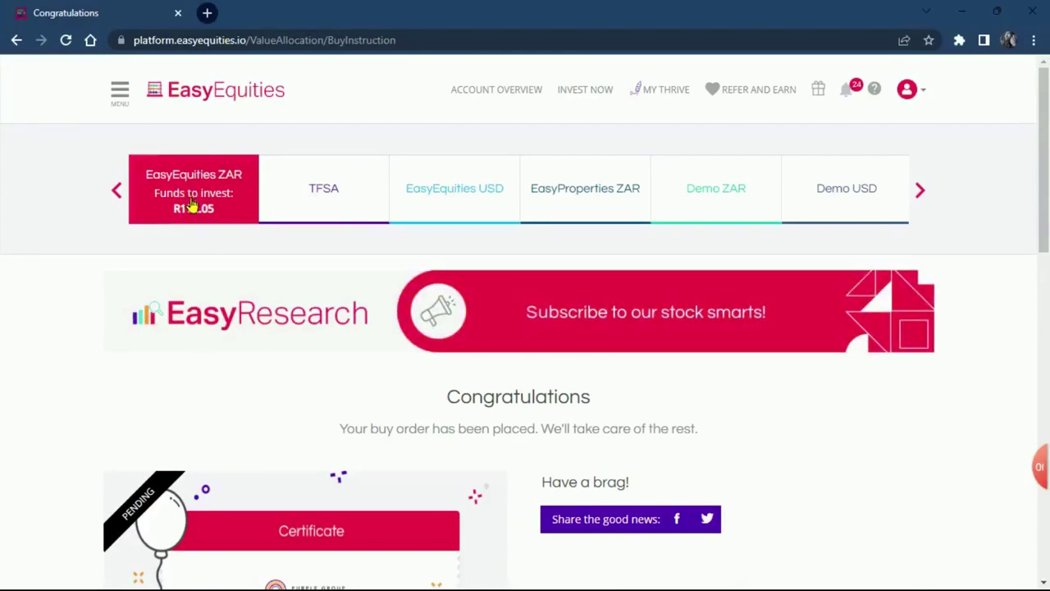
pyautogui.scroll(-3, 661, 222)
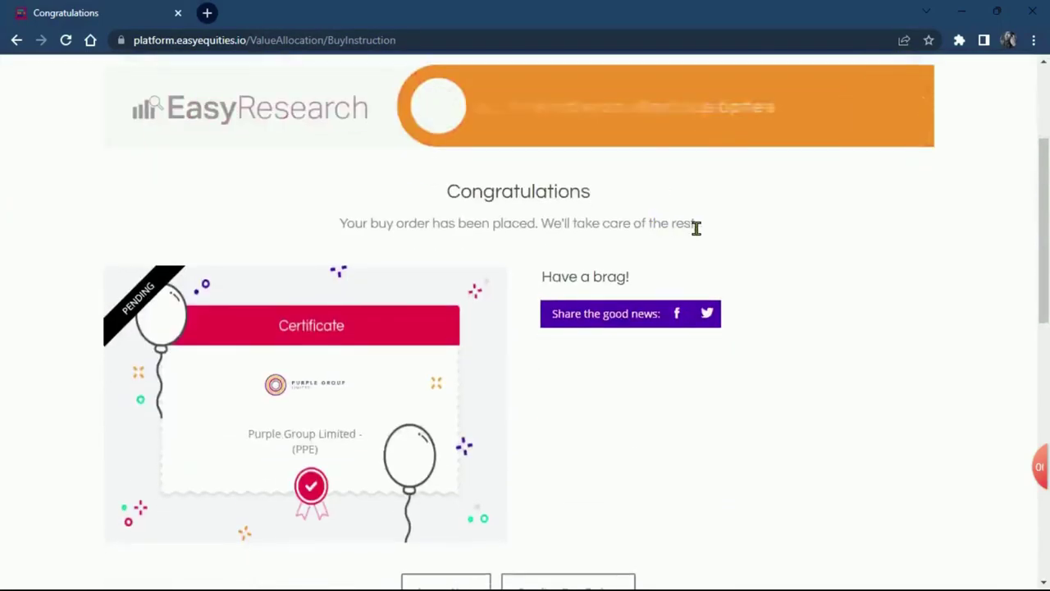
# Return to the Invest Now equities, search for "purpl" and open the Purple Group Limited buy page again.
pyautogui.scroll(3, 694, 227)
pyautogui.click(586, 90)
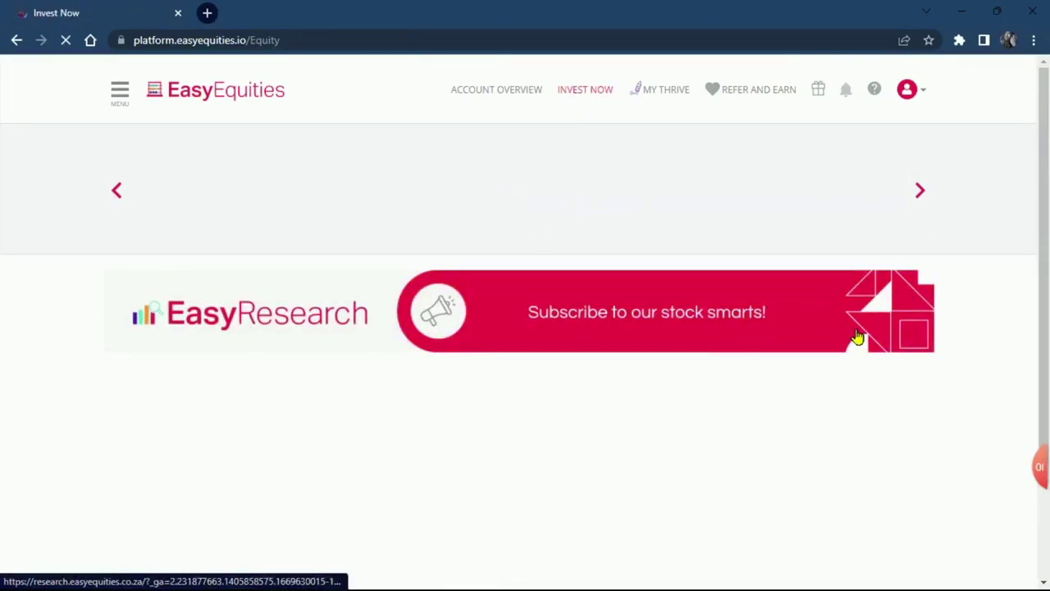
pyautogui.scroll(-2, 853, 332)
pyautogui.scroll(-2, 853, 332)
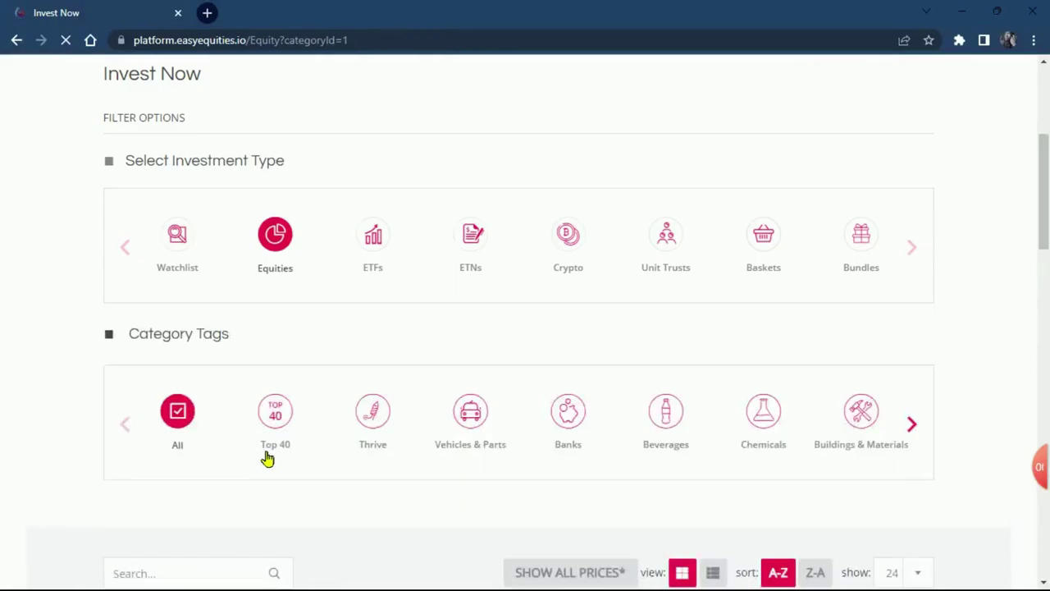
pyautogui.scroll(-4, 269, 410)
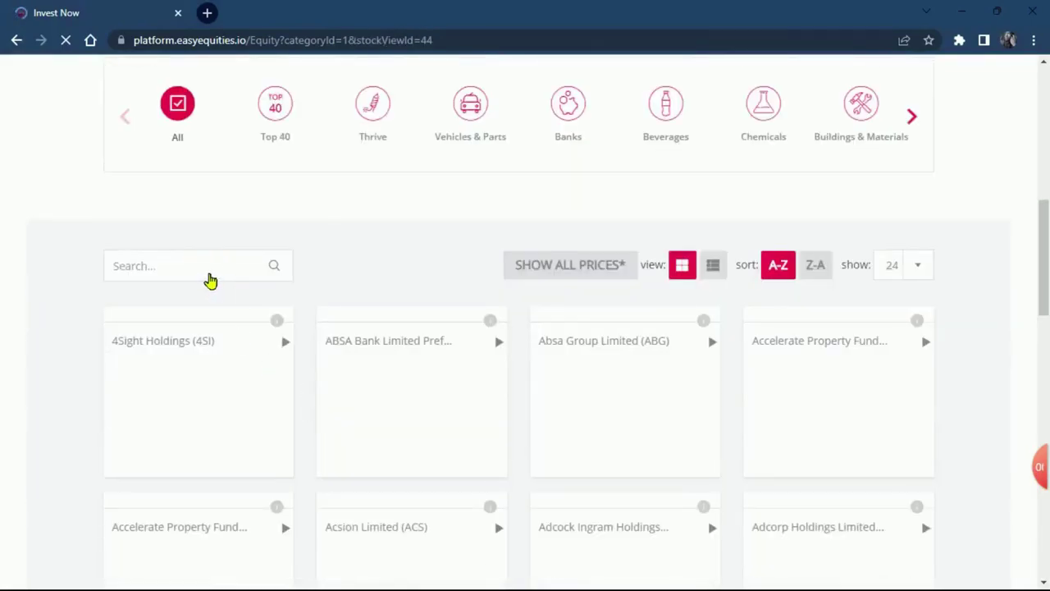
pyautogui.click(273, 265)
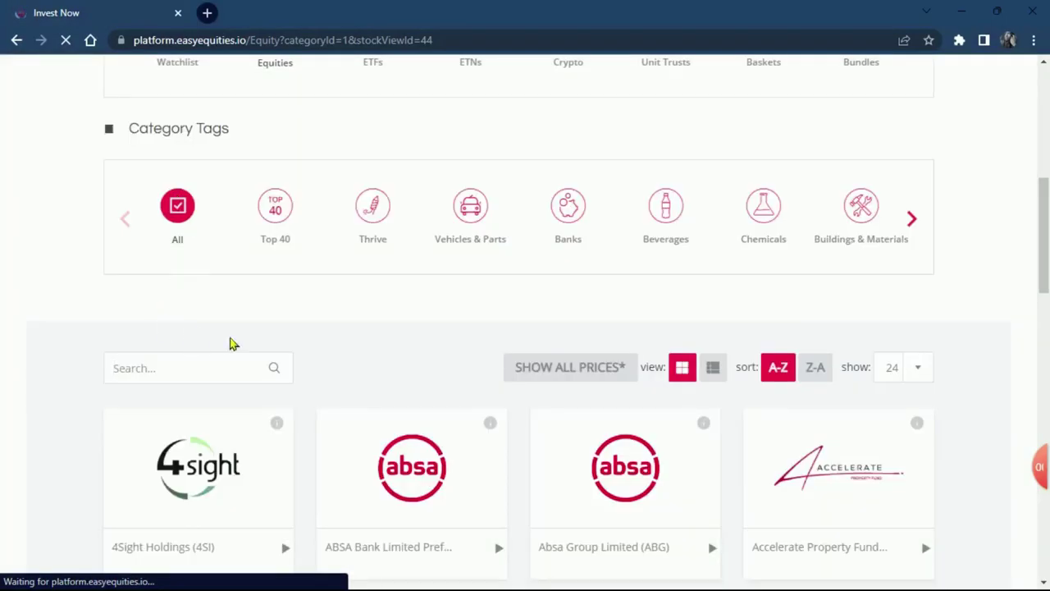
pyautogui.click(188, 366)
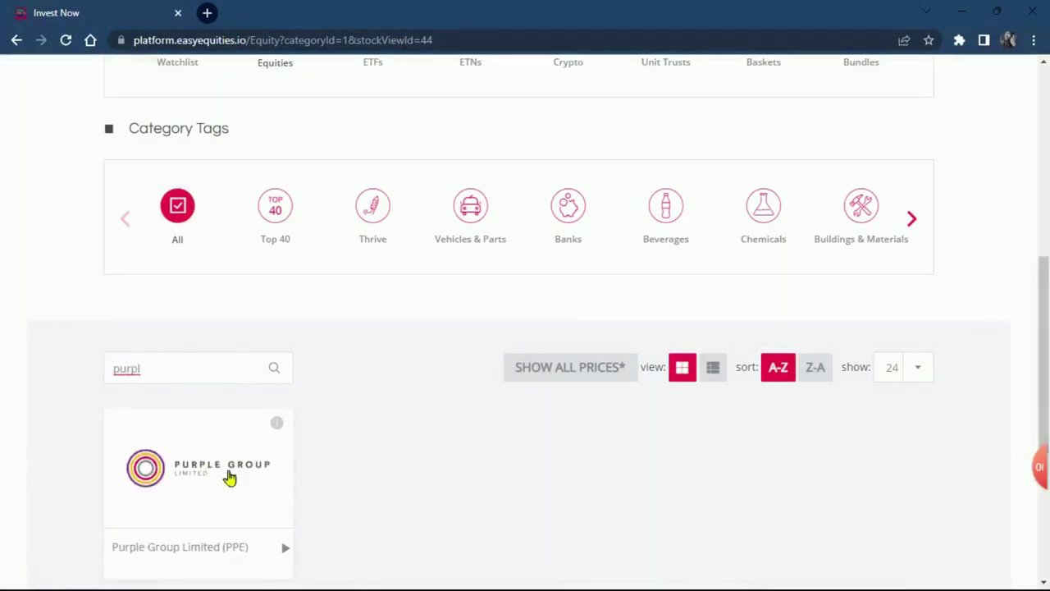
pyautogui.click(223, 479)
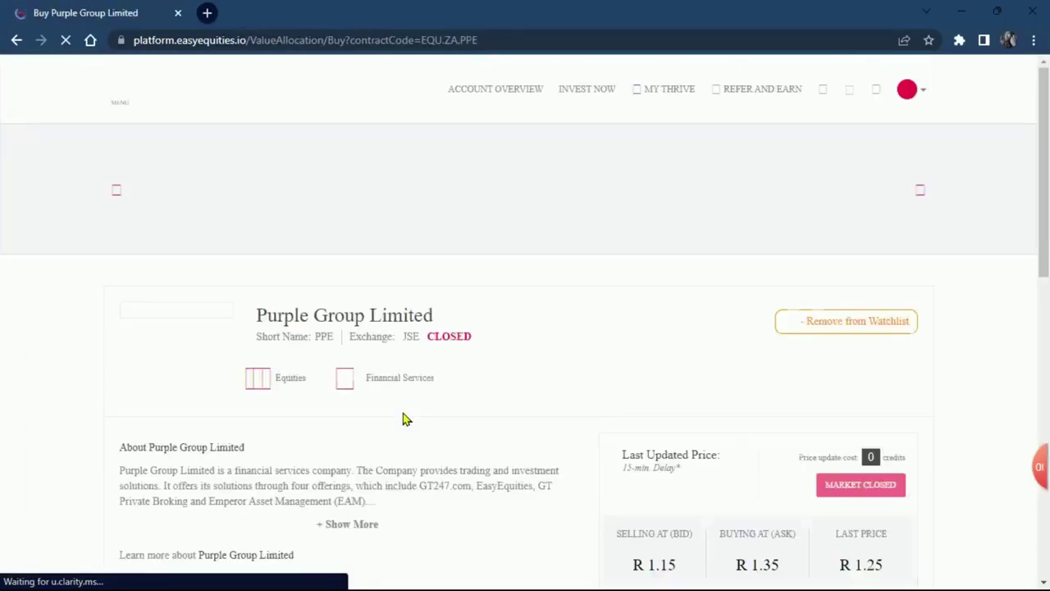
# Enter R50 as the investment amount for a second Purple Group Limited purchase and have the shares calculated.
pyautogui.scroll(-5, 569, 391)
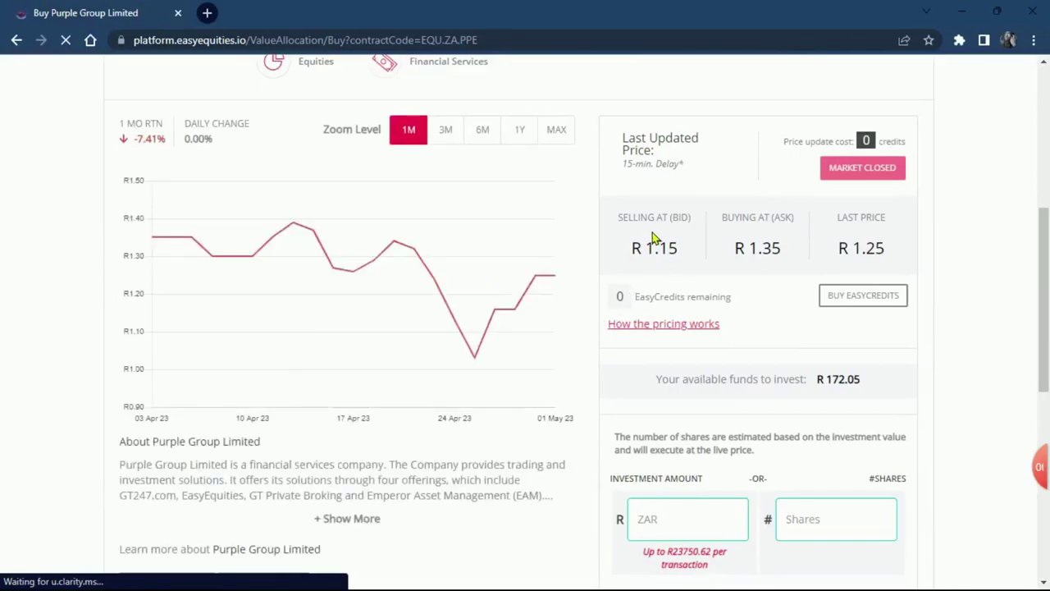
pyautogui.scroll(-3, 839, 430)
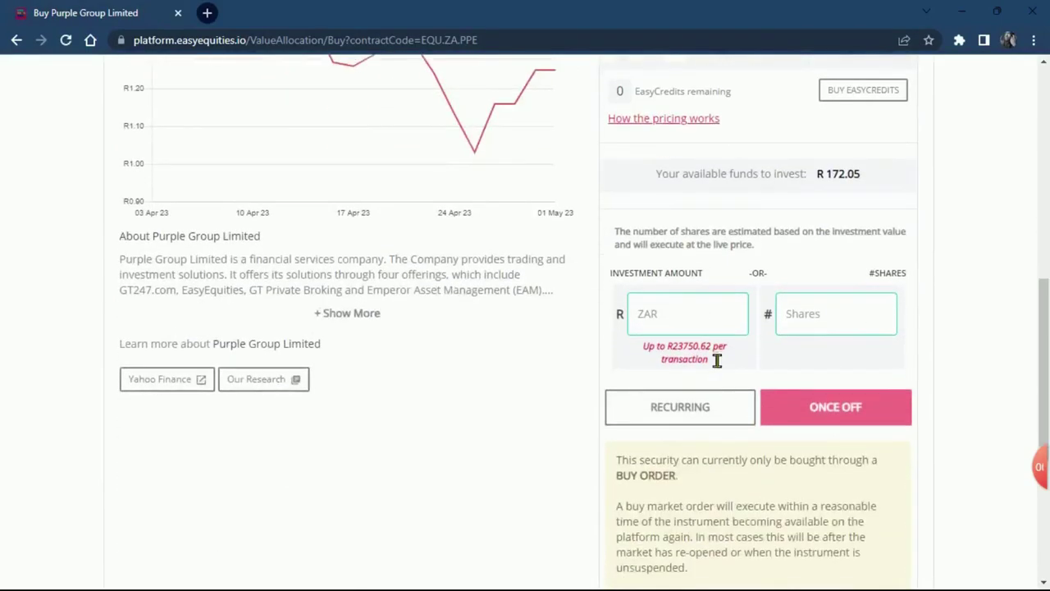
pyautogui.click(685, 328)
pyautogui.write('50')
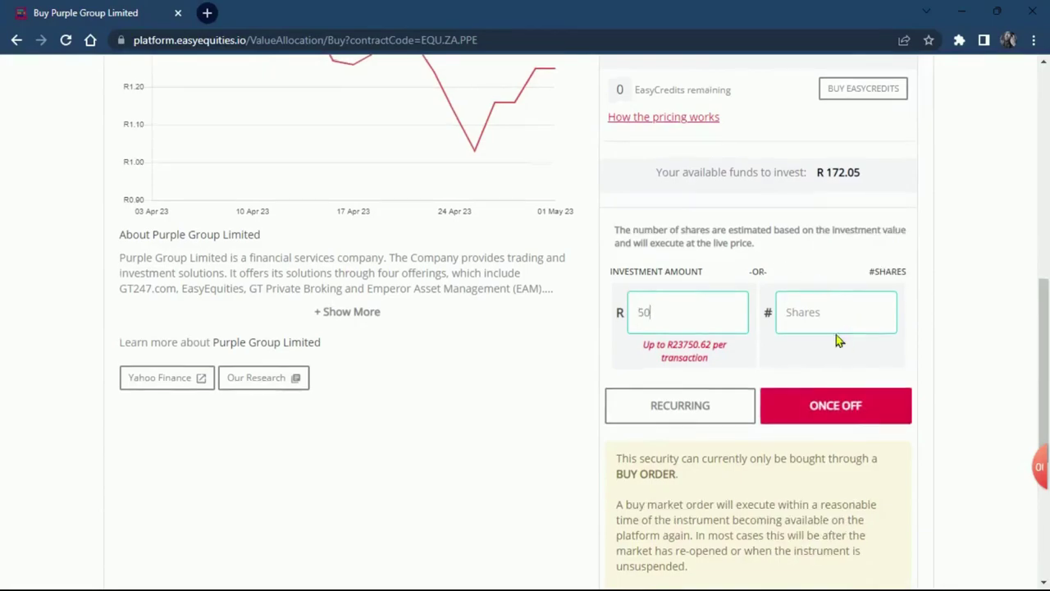
pyautogui.scroll(-5, 837, 340)
pyautogui.scroll(3, 832, 290)
pyautogui.click(827, 219)
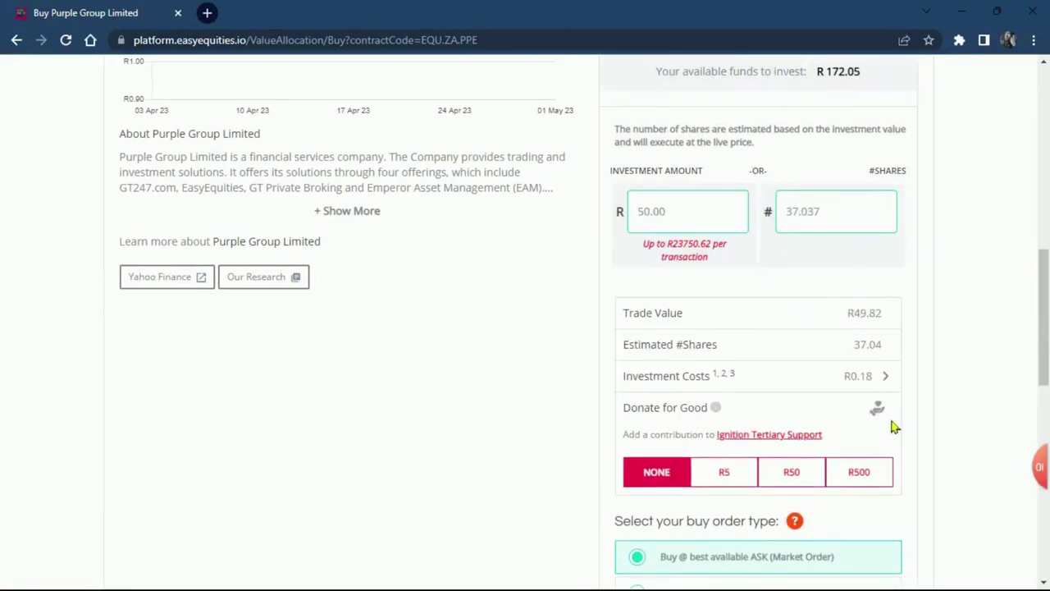
# Submit the second R50 Purple Group Limited order to buy at open and view its confirmation.
pyautogui.scroll(-3, 894, 427)
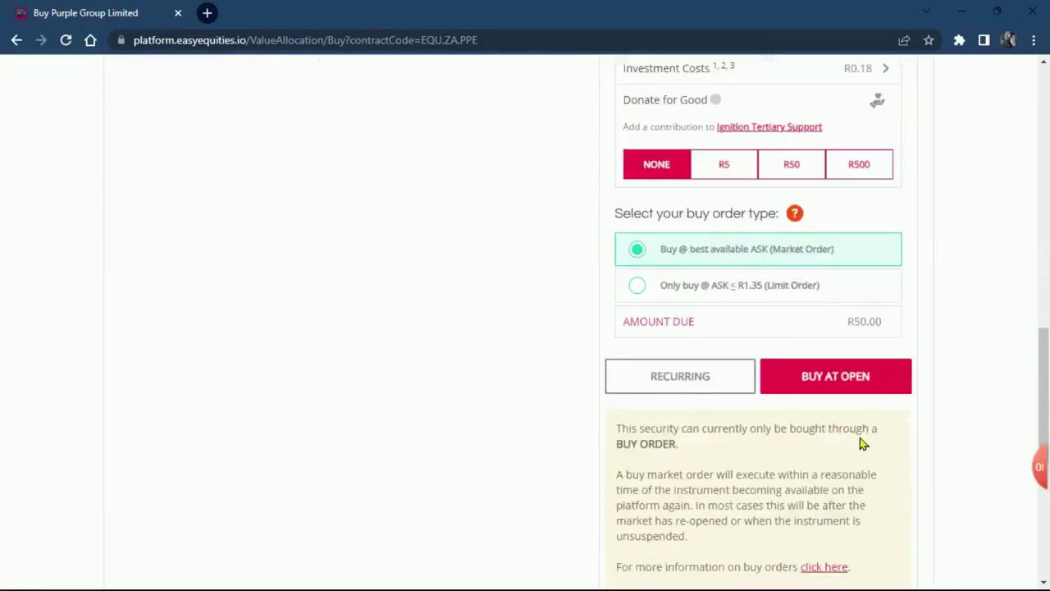
pyautogui.click(853, 379)
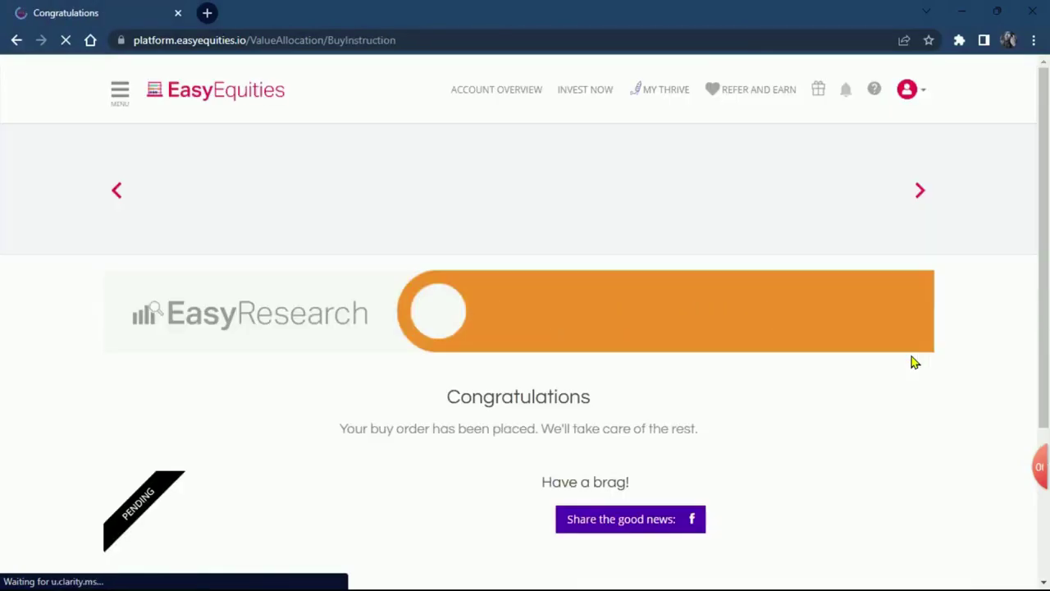
pyautogui.scroll(-4, 771, 418)
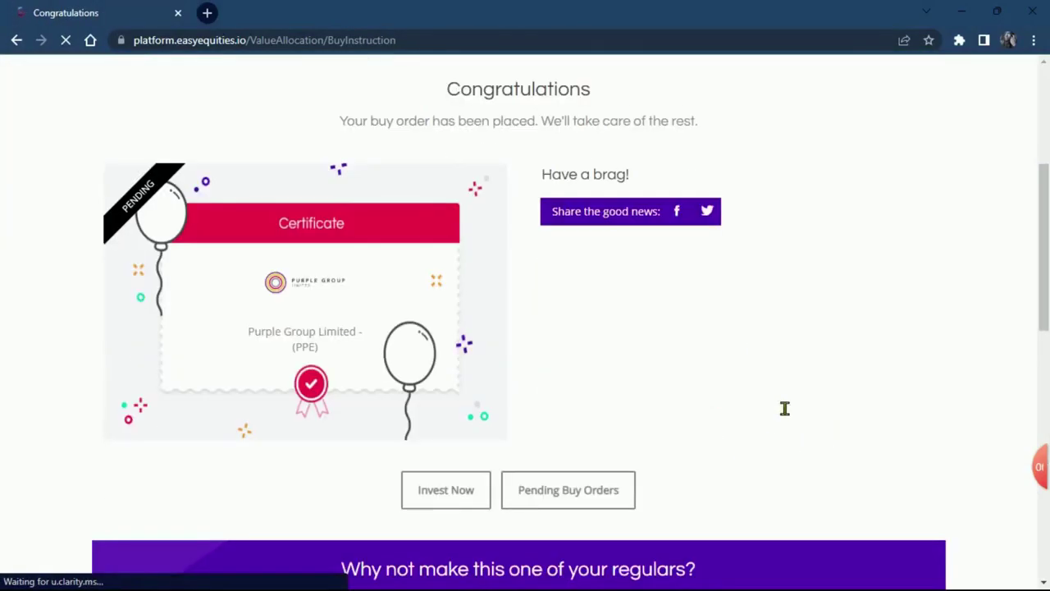